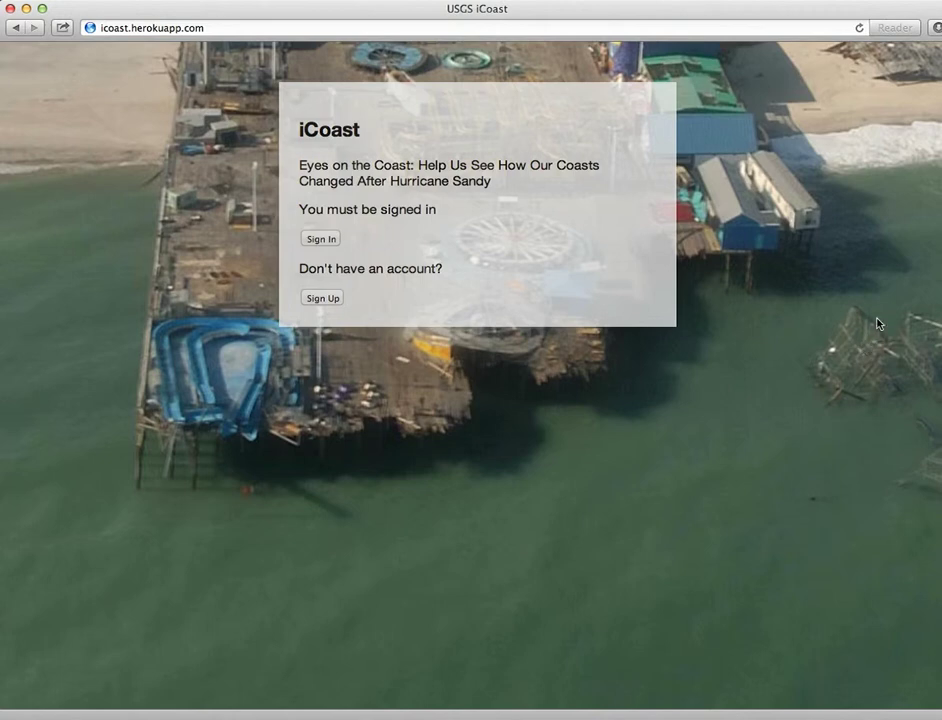
Sign in to iCoast with the saved account and continue classifying images
left_click(273, 26)
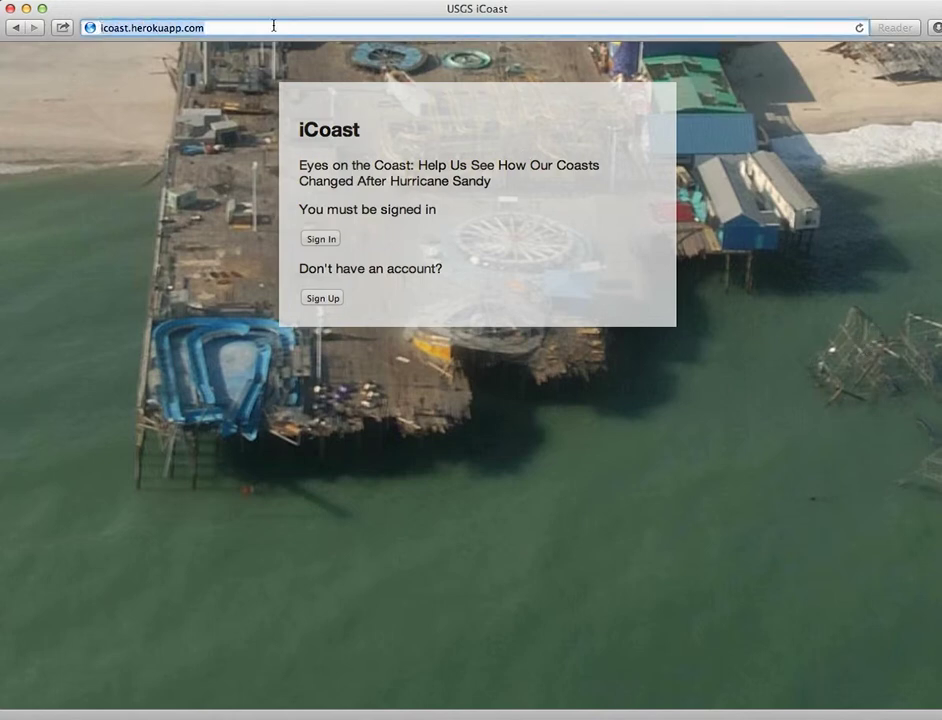
left_click(273, 26)
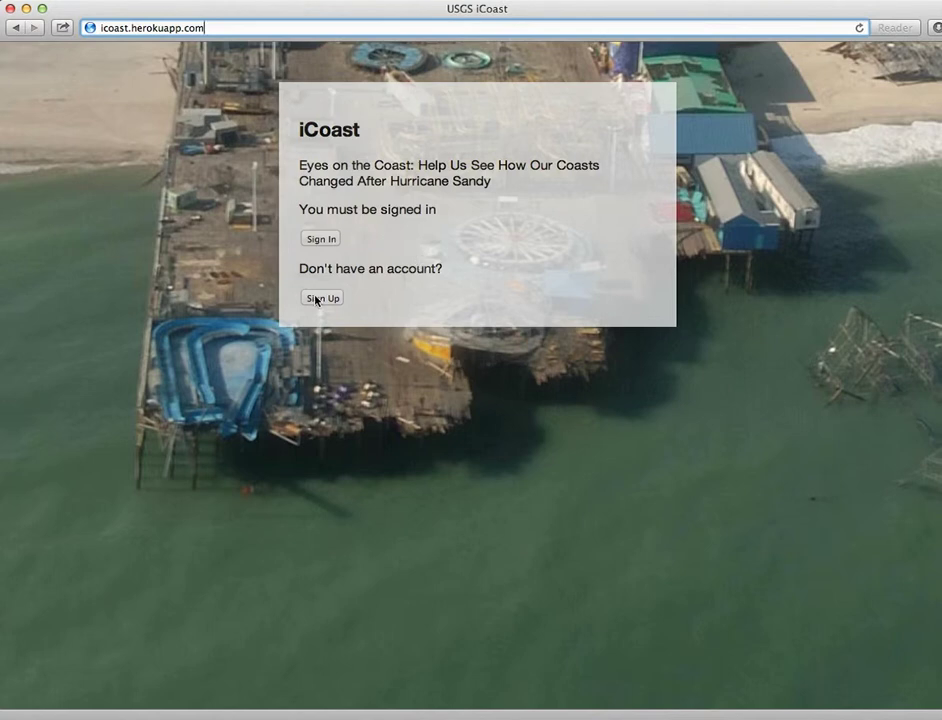
left_click(333, 240)
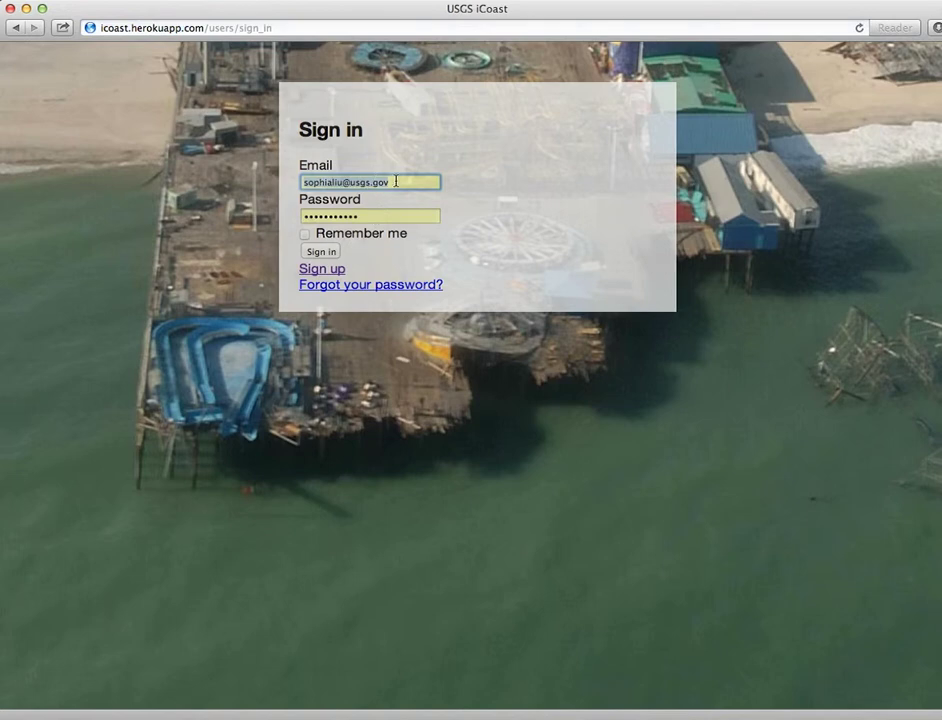
triple_click(401, 181)
left_click(330, 253)
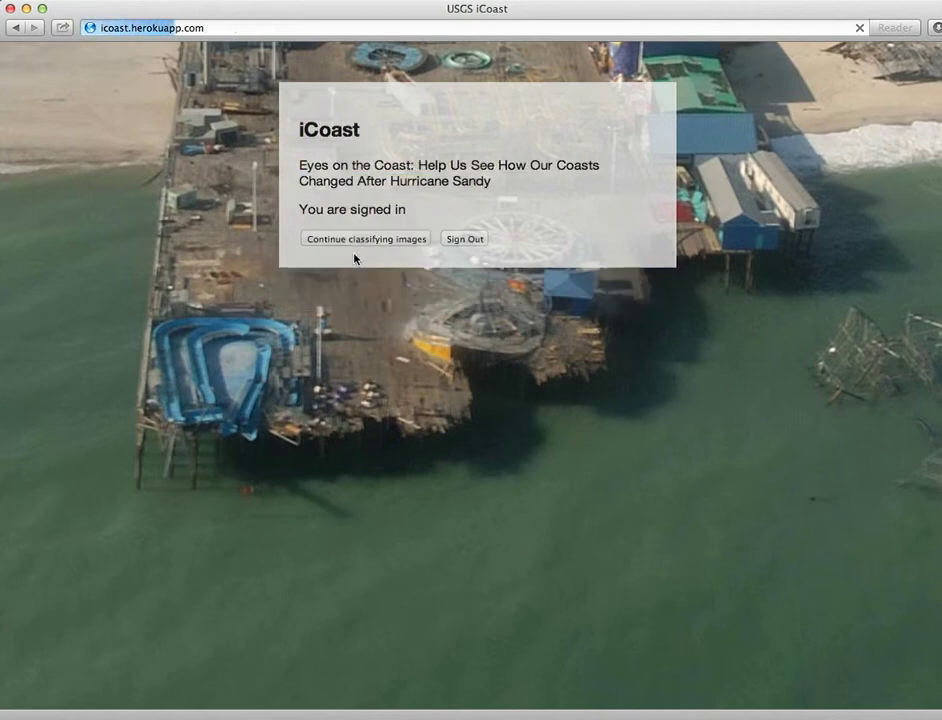
left_click(400, 243)
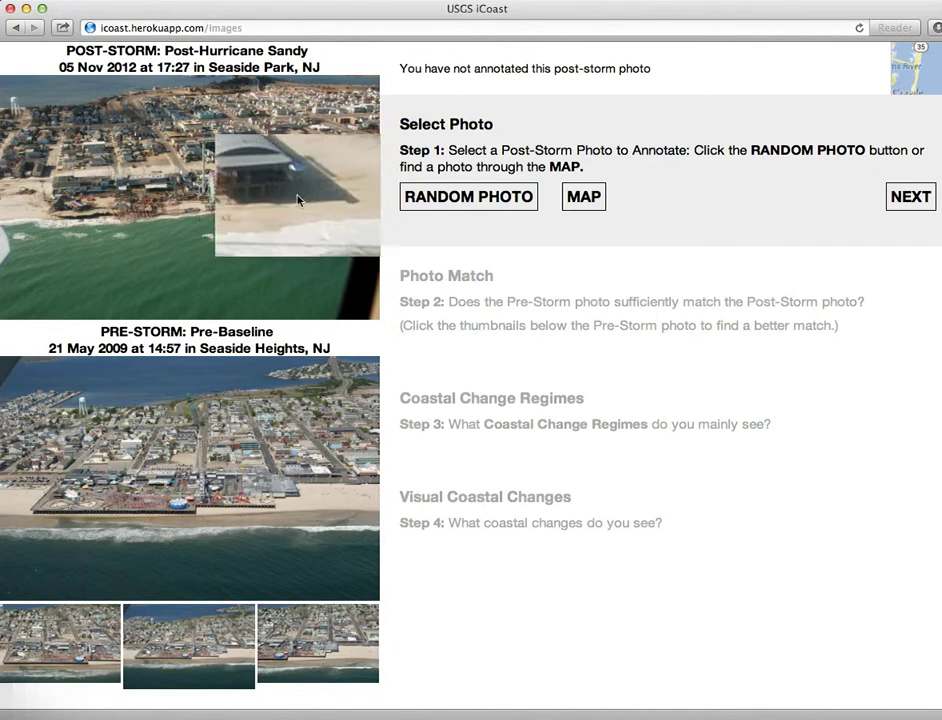
Open the full-size post-storm photo in a new tab, examine the damaged pier up close, and close that tab
right_click(215, 208)
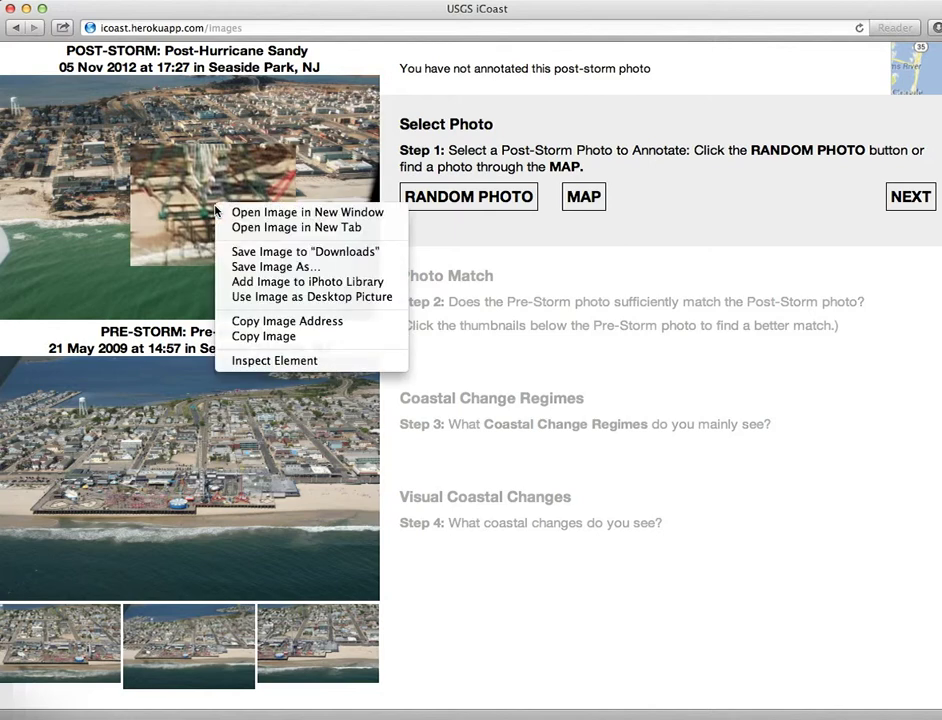
left_click(276, 232)
left_click(560, 49)
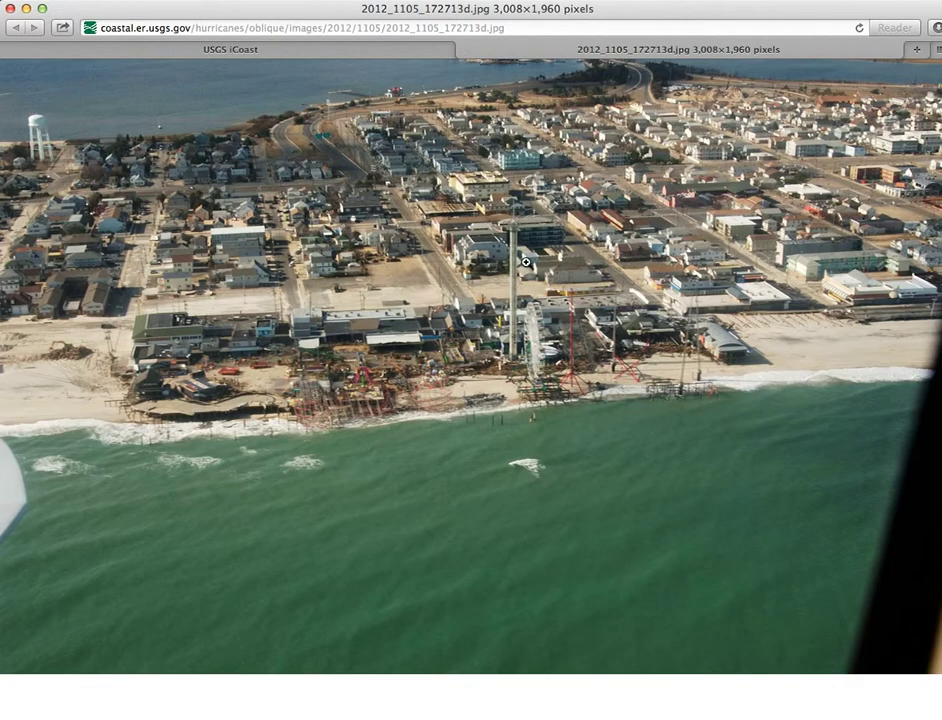
left_click(403, 362)
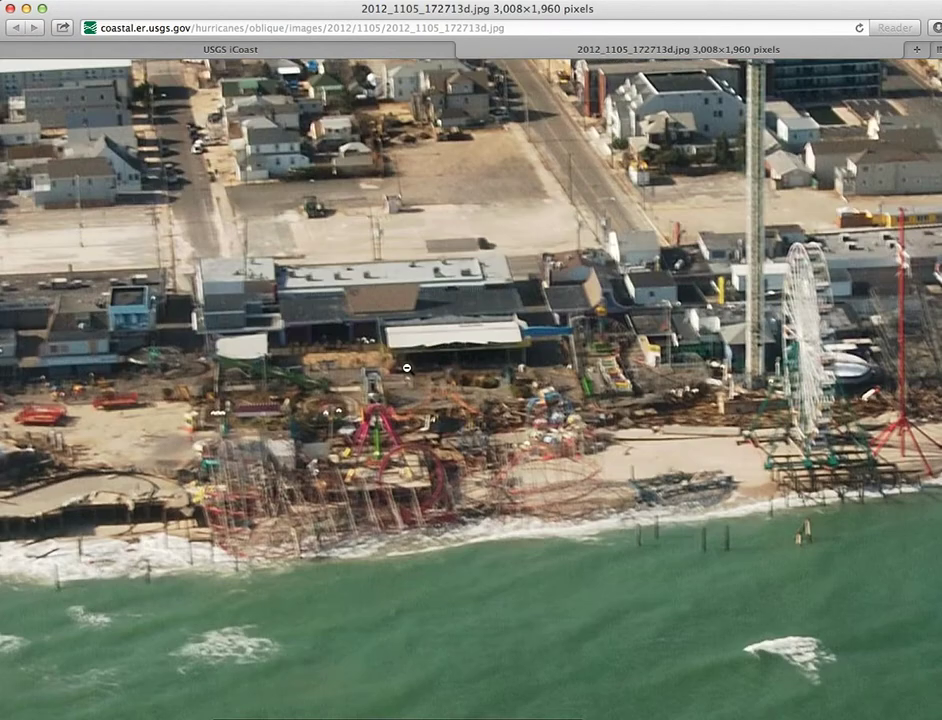
left_click(407, 369)
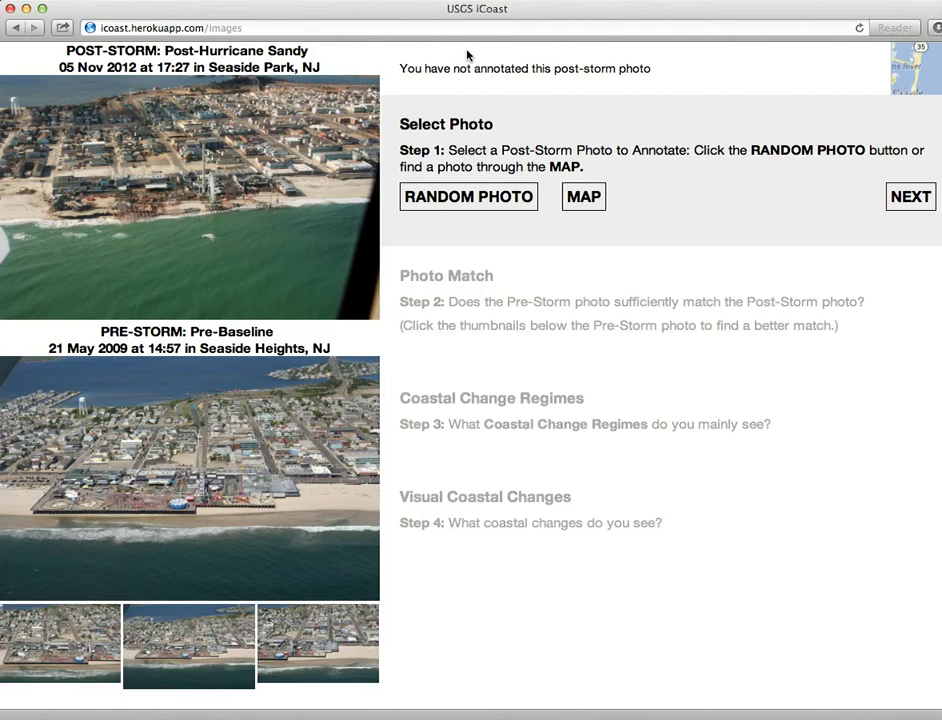
left_click(463, 49)
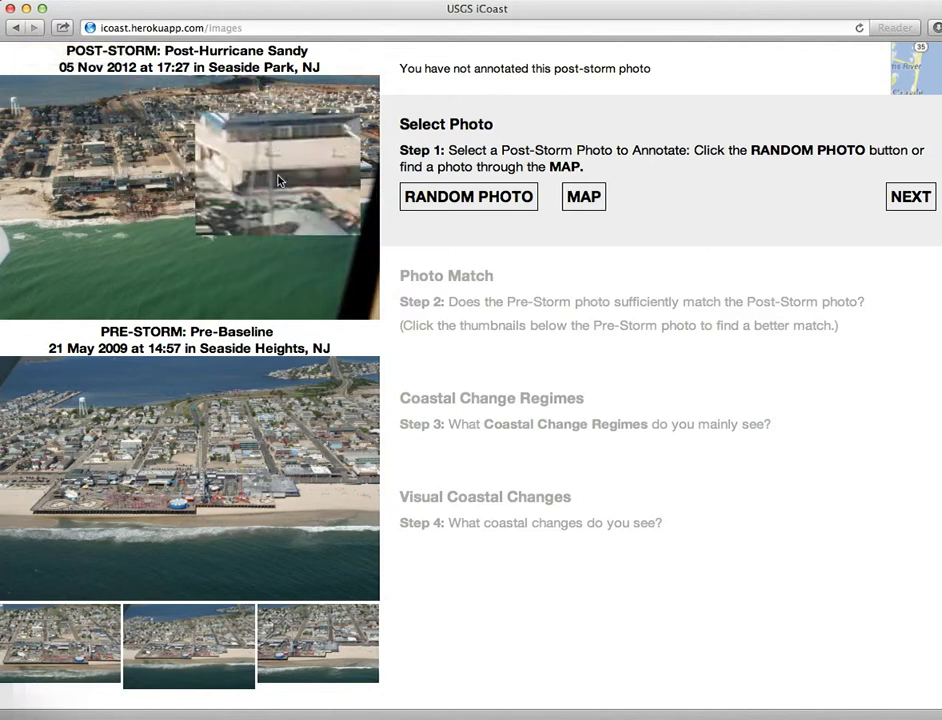
Return to the iCoast start page and continue classifying images again
left_click(14, 27)
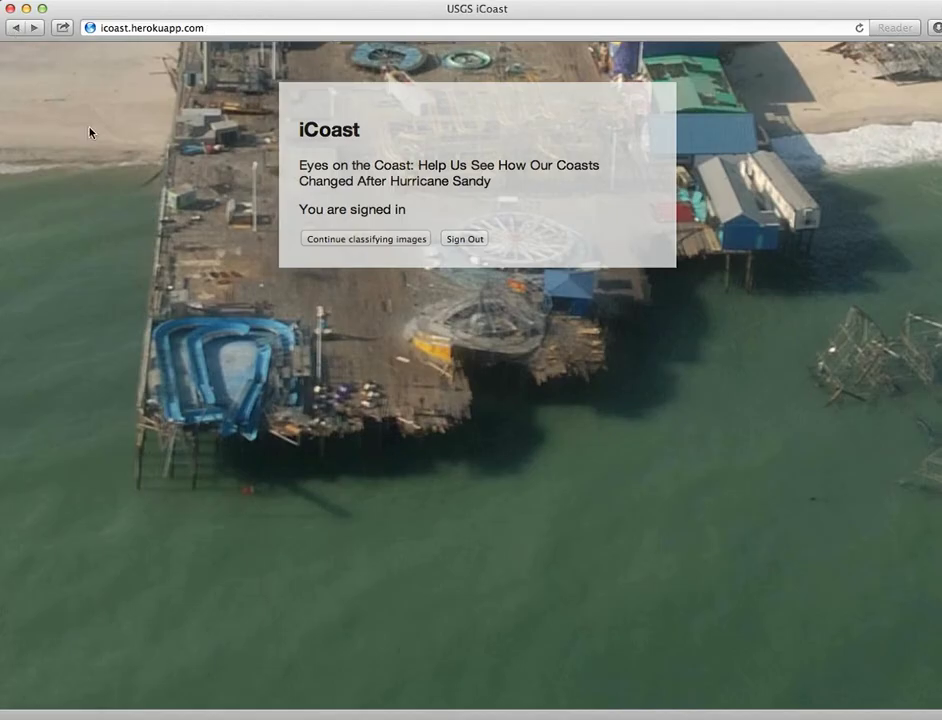
left_click(413, 240)
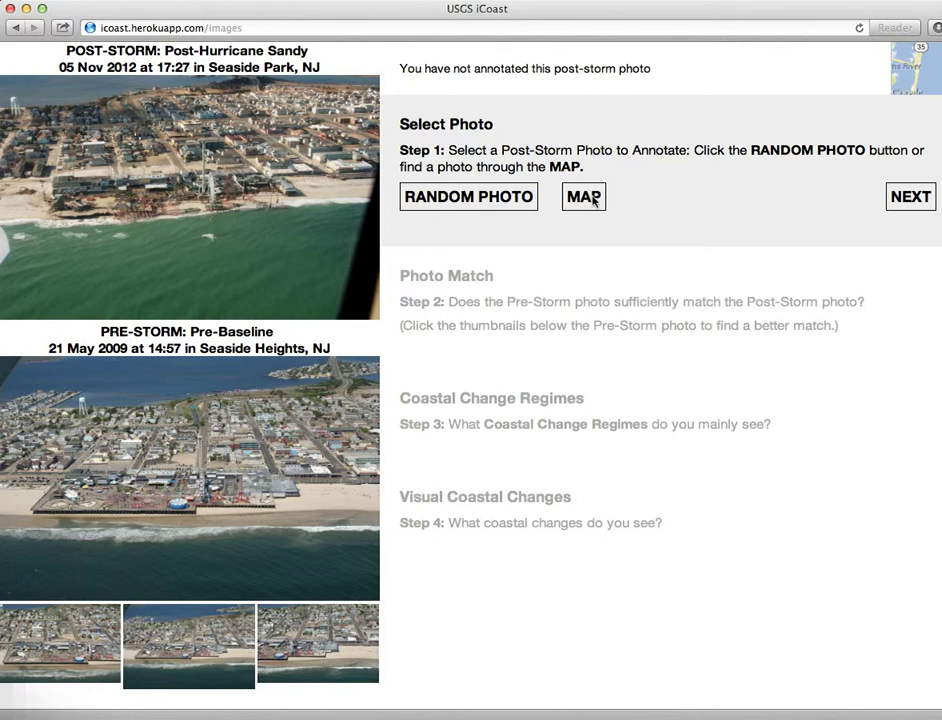
Open the photo map, zoom in on the Seaside Park coast and choose the marker of the current post-storm photo
left_click(921, 78)
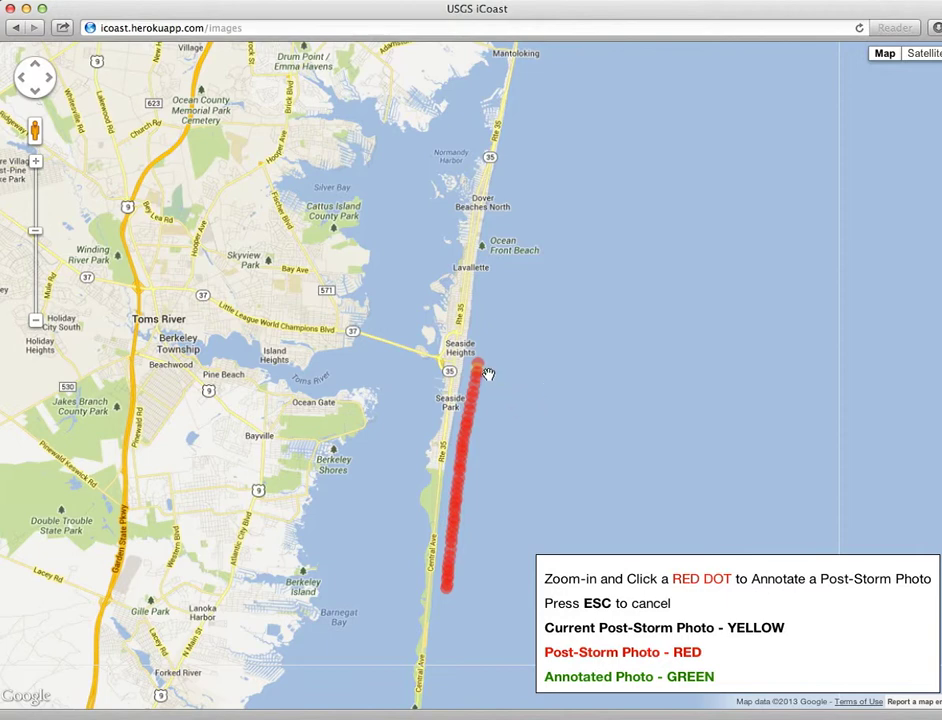
scroll(505, 372, "up", 1)
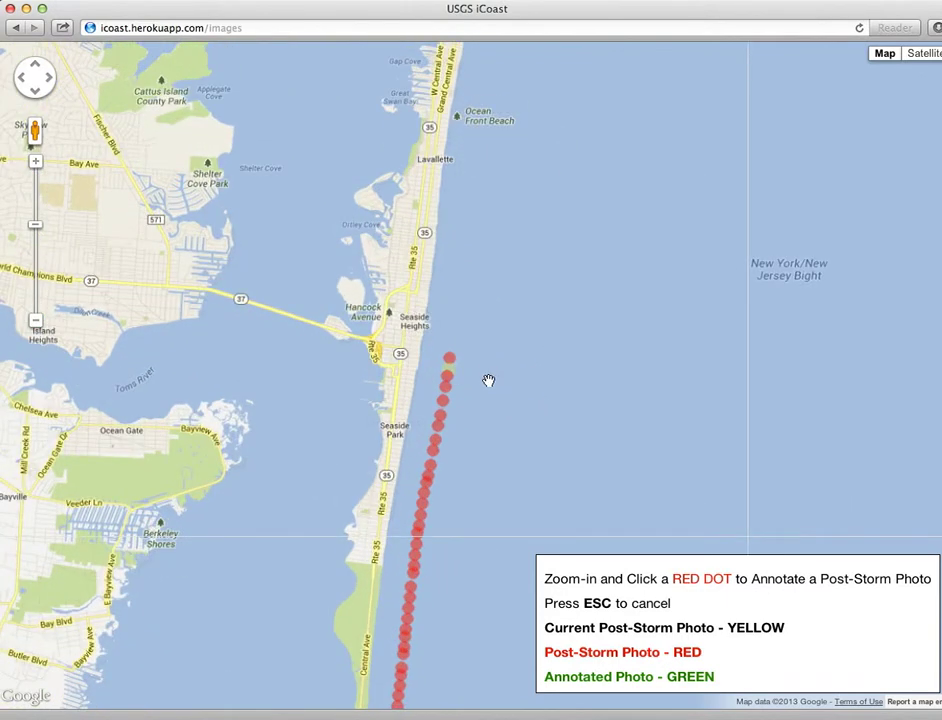
scroll(515, 307, "up", 1)
scroll(508, 283, "up", 1)
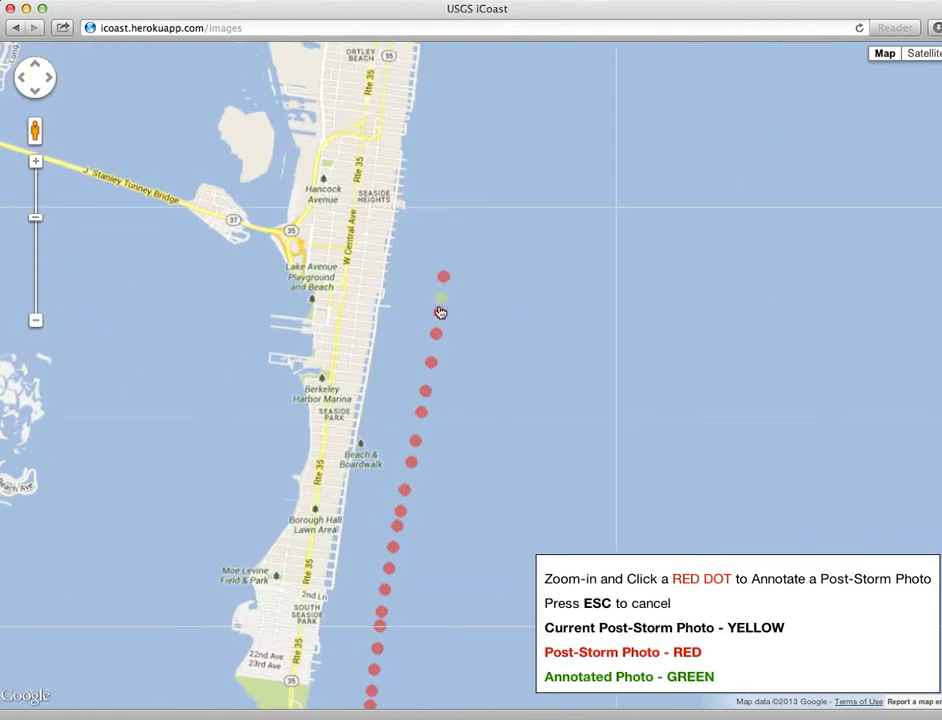
left_click_drag(574, 296, 590, 234)
left_click_drag(623, 373, 633, 352)
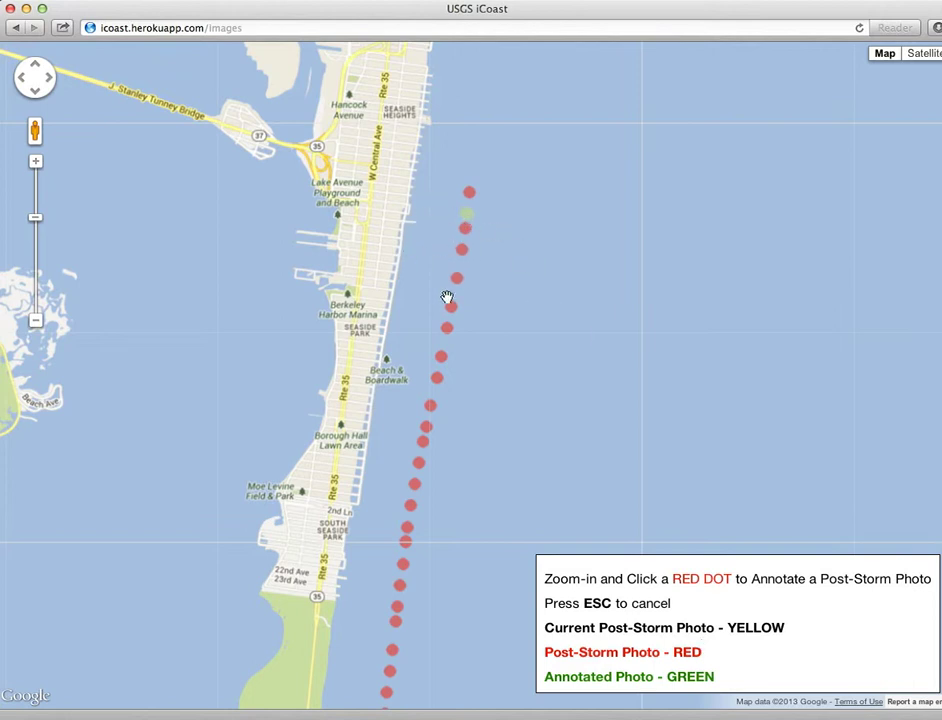
left_click(472, 215)
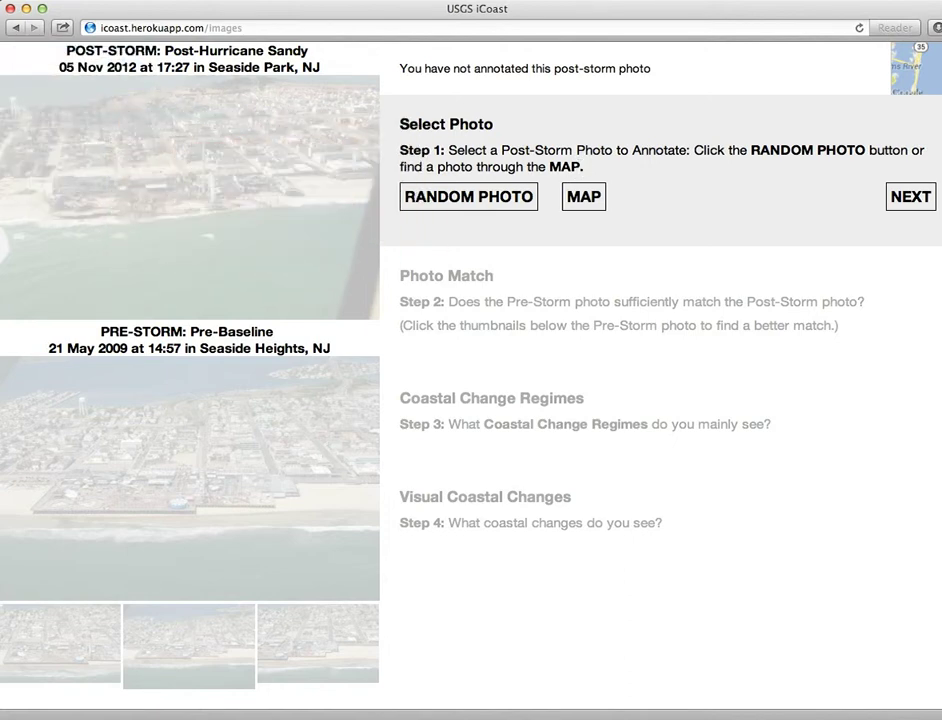
Reload the annotation page, keep the selected post-storm photo, and answer Yes to the photo match question
left_click(912, 197)
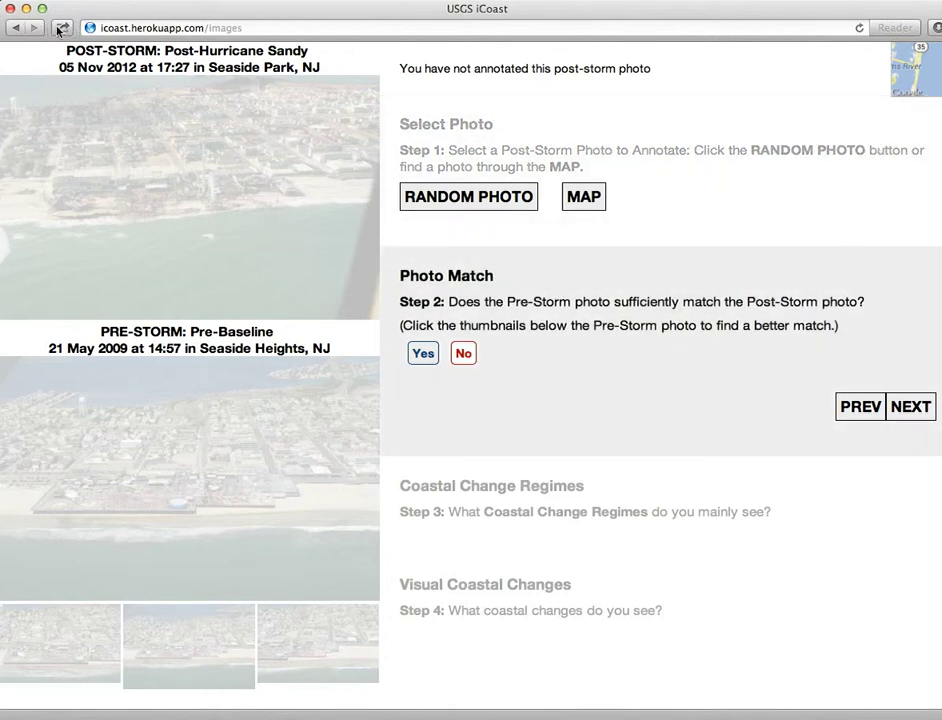
left_click(859, 30)
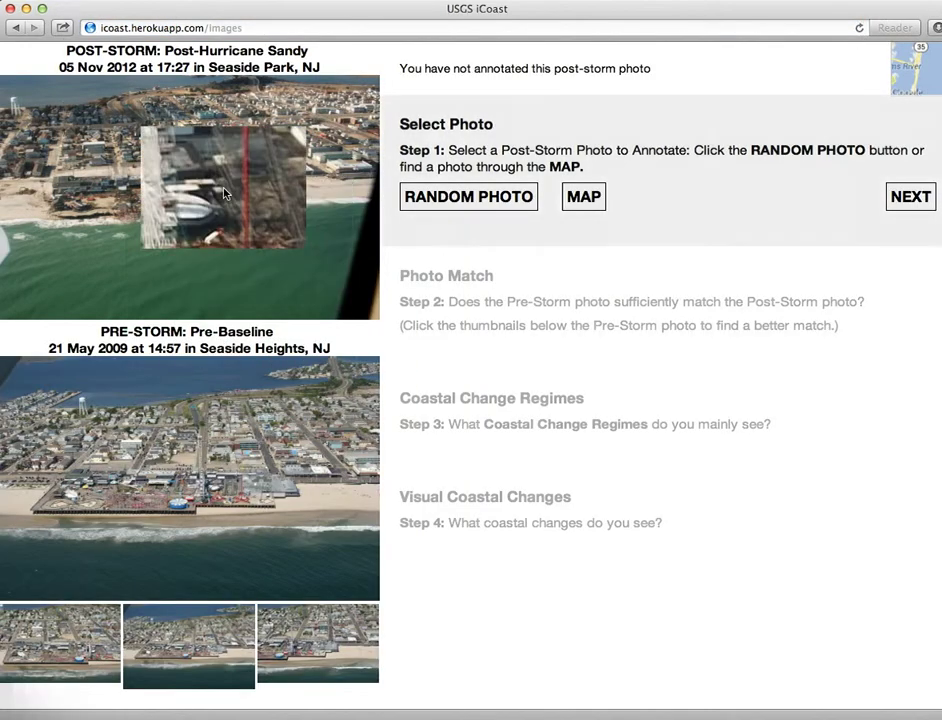
left_click(911, 198)
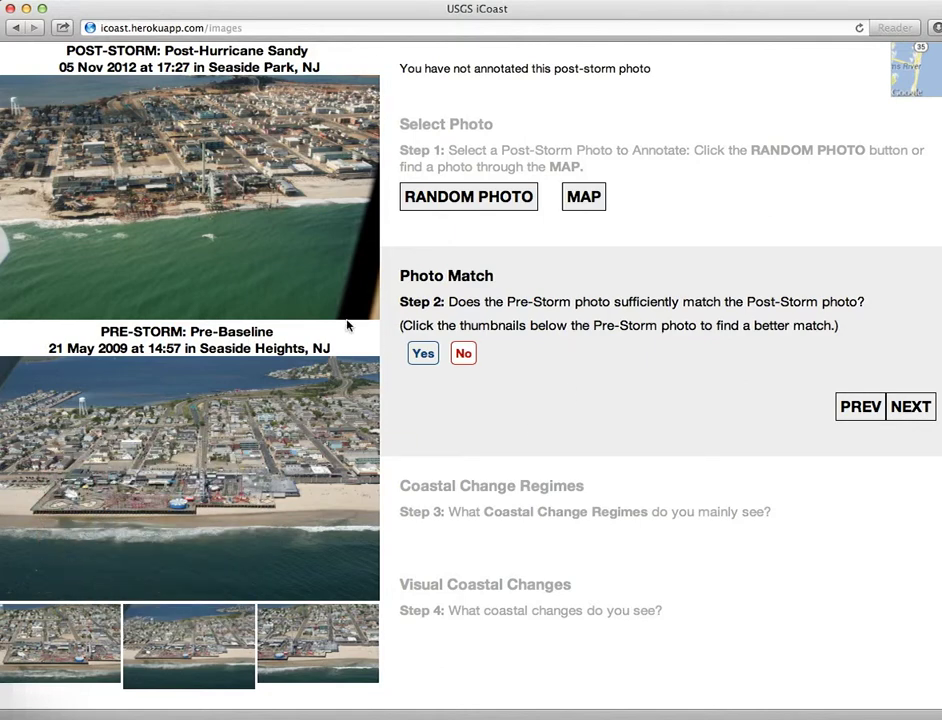
left_click(424, 354)
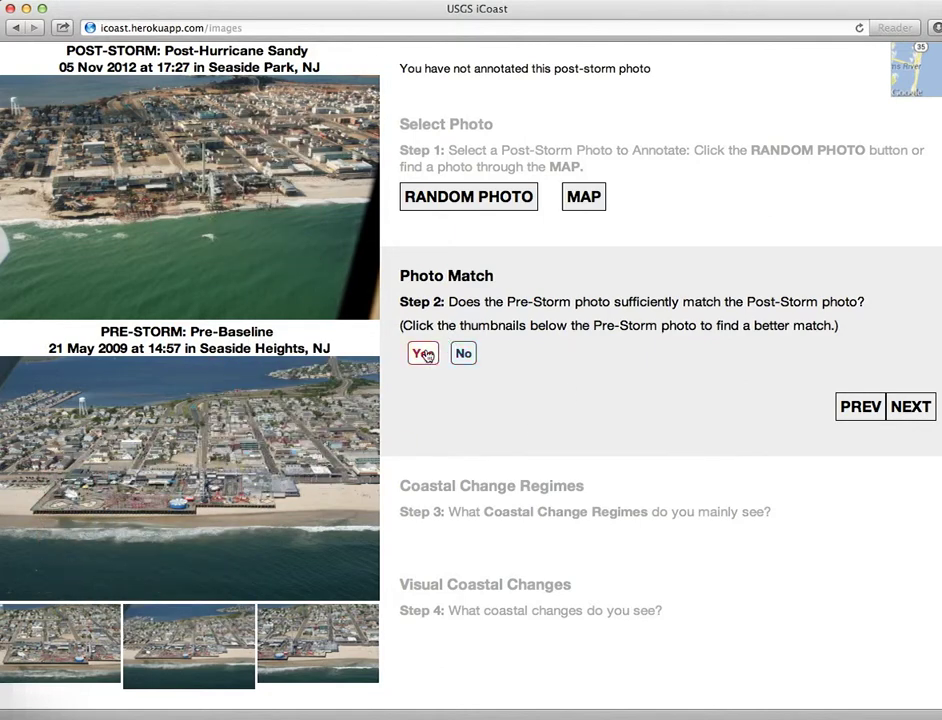
left_click(910, 407)
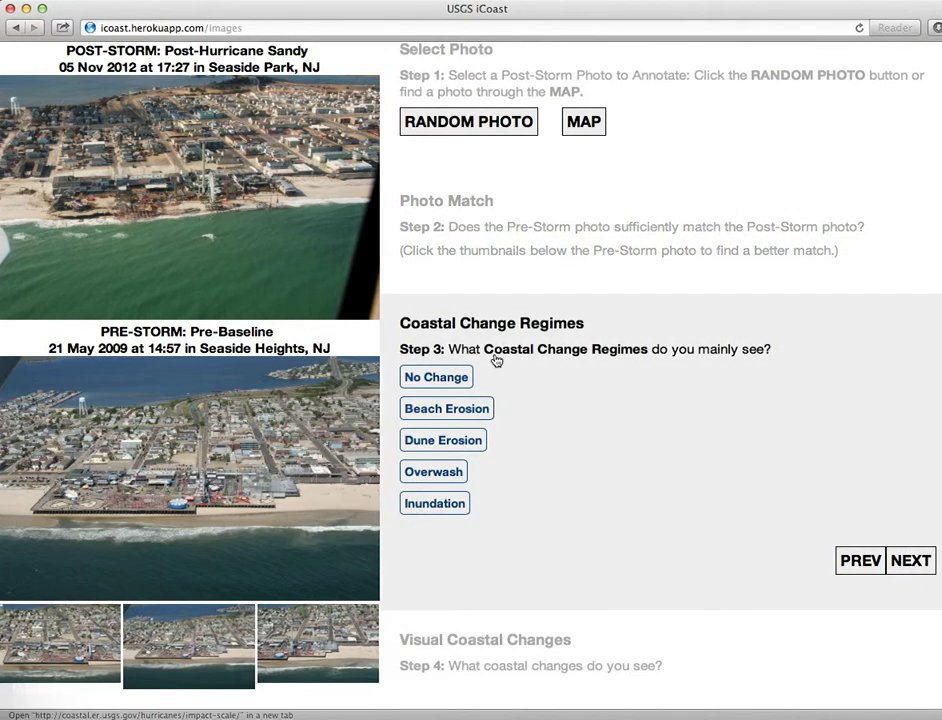
Open the Coastal Change Regimes reference page, read the storm-impact scale overview and regime diagrams, and close it
left_click(575, 355)
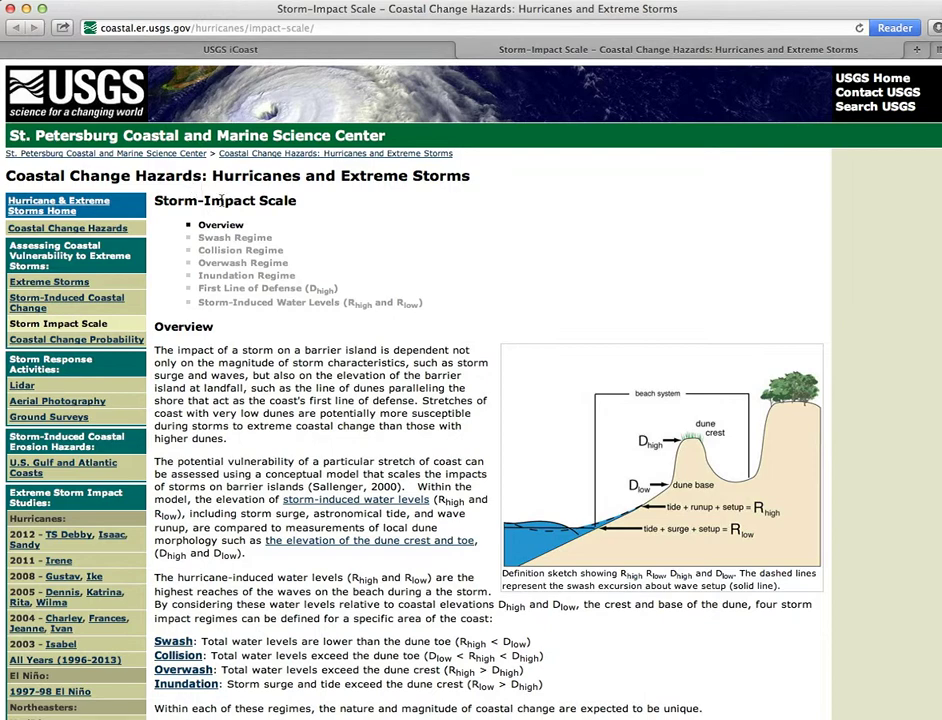
scroll(395, 478, "down", 5)
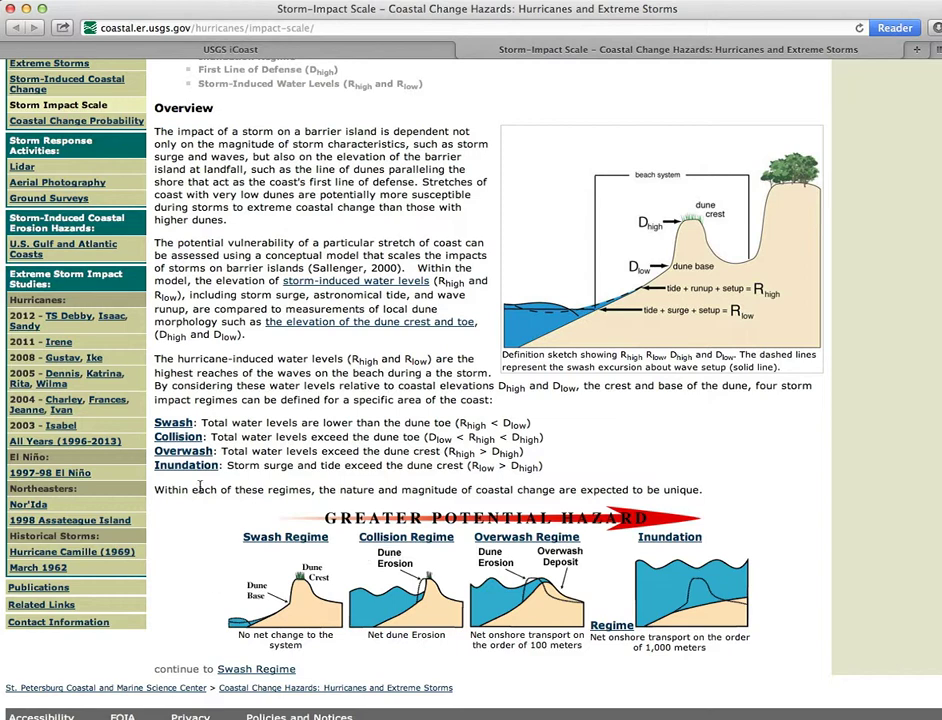
left_click(240, 48)
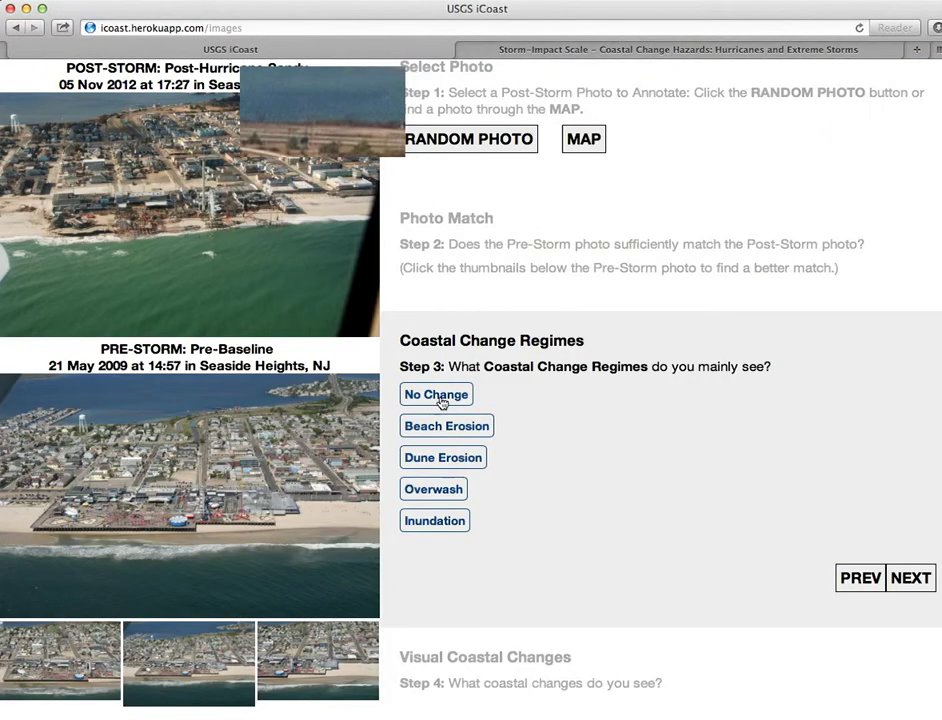
left_click(532, 50)
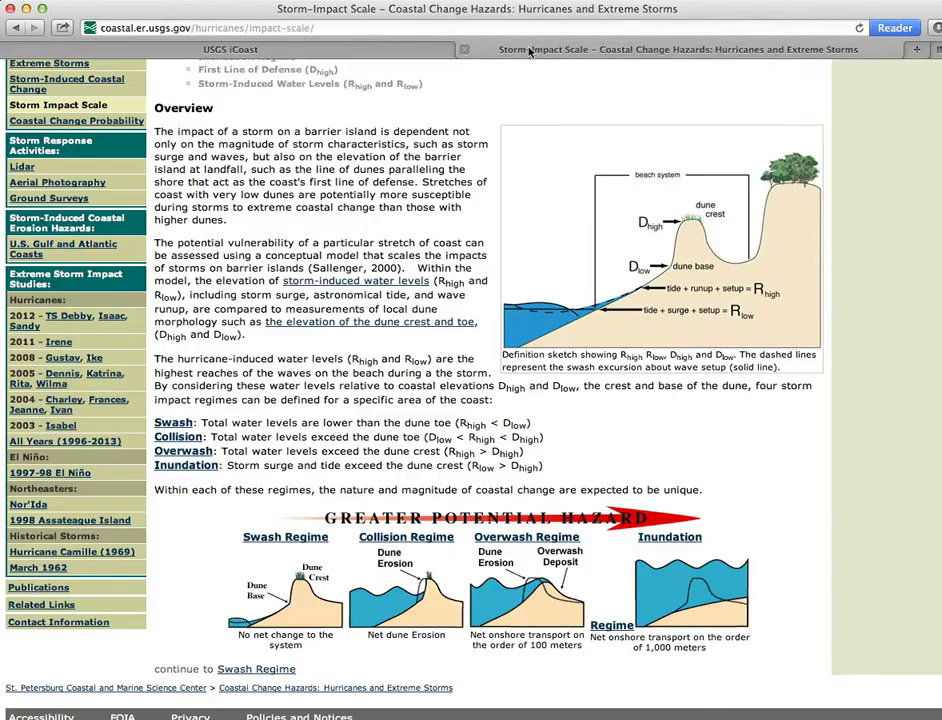
left_click(465, 50)
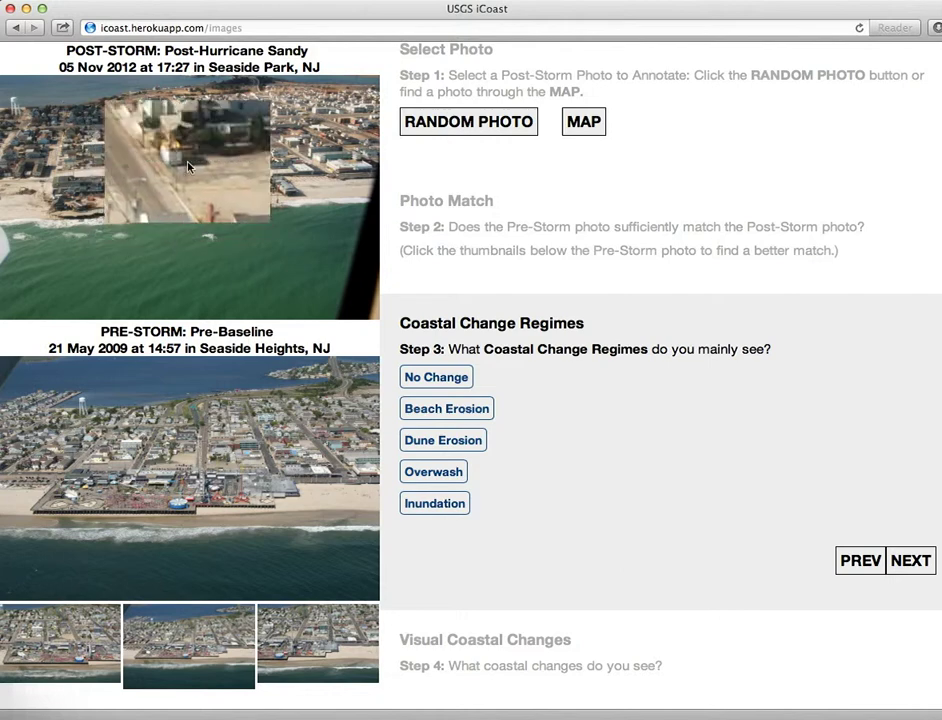
Mark Overwash and Dune Erosion as the coastal change regimes and continue to the visual coastal changes
left_click(438, 473)
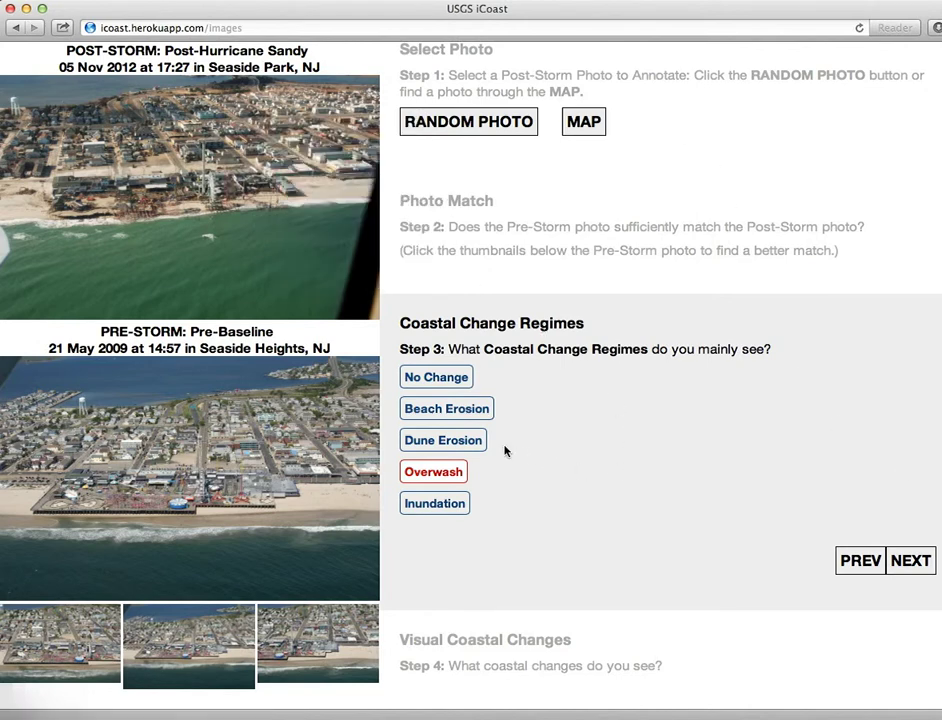
left_click(465, 442)
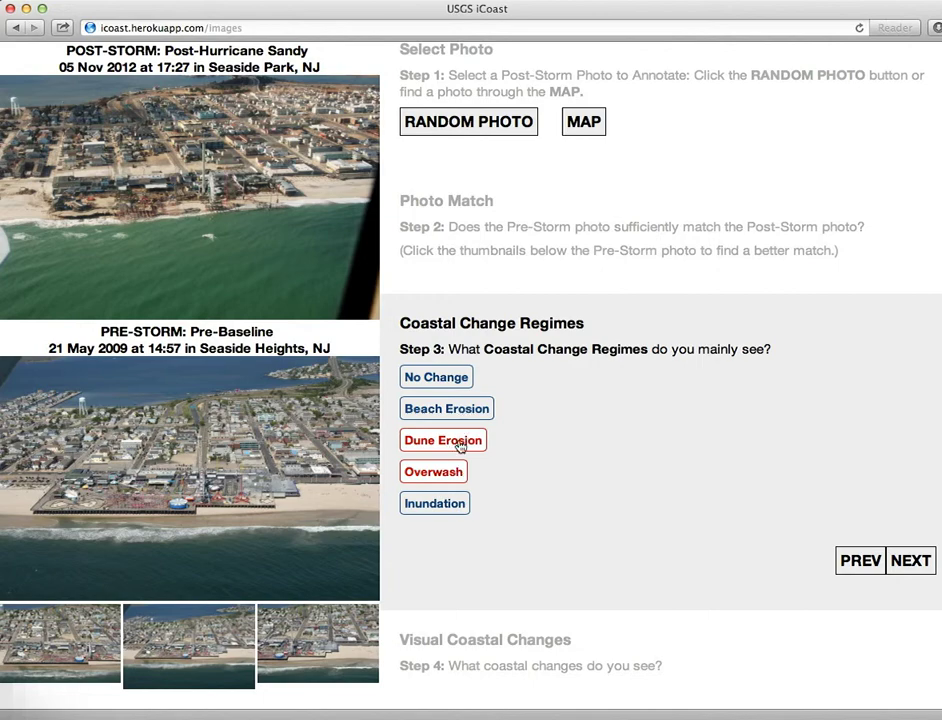
left_click(913, 563)
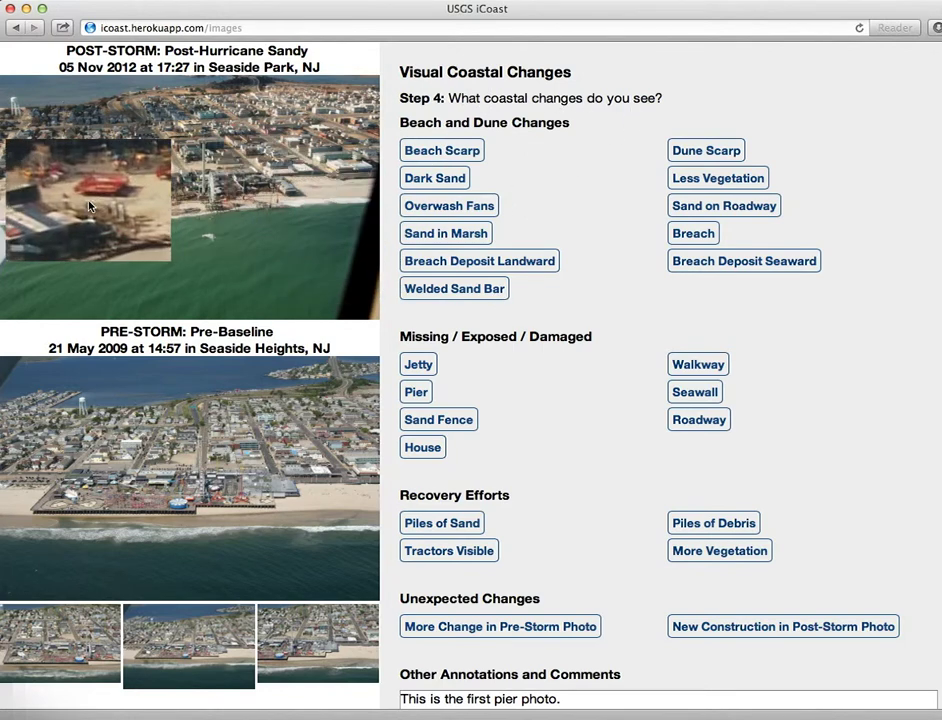
Tag the visual coastal changes Pier, Tractors Visible, Sand on Roadway and Dark Sand for the post-storm photo
left_click(422, 394)
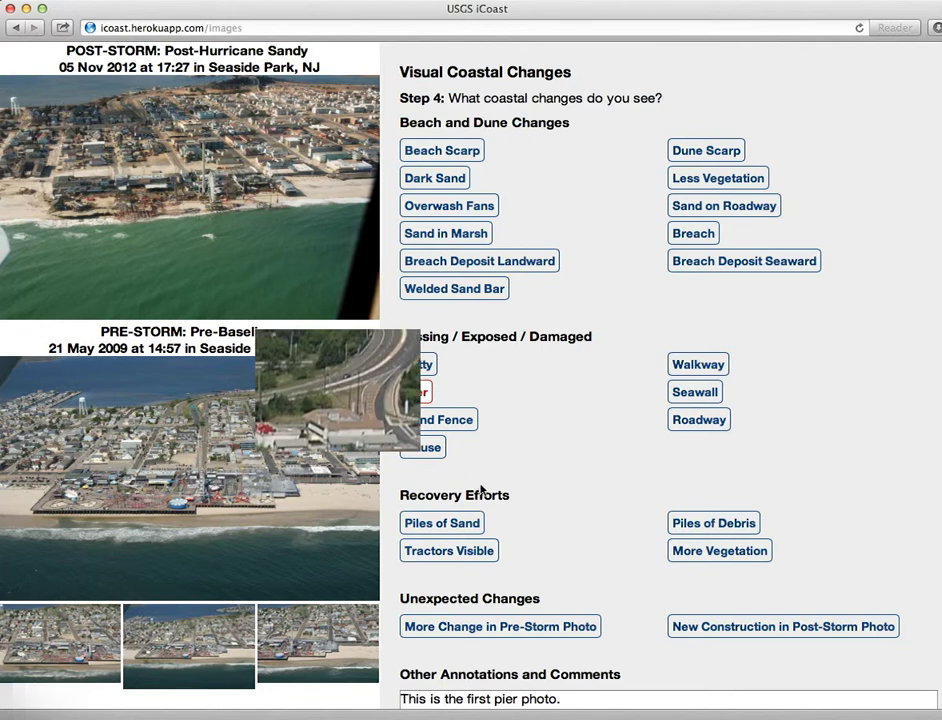
left_click(488, 553)
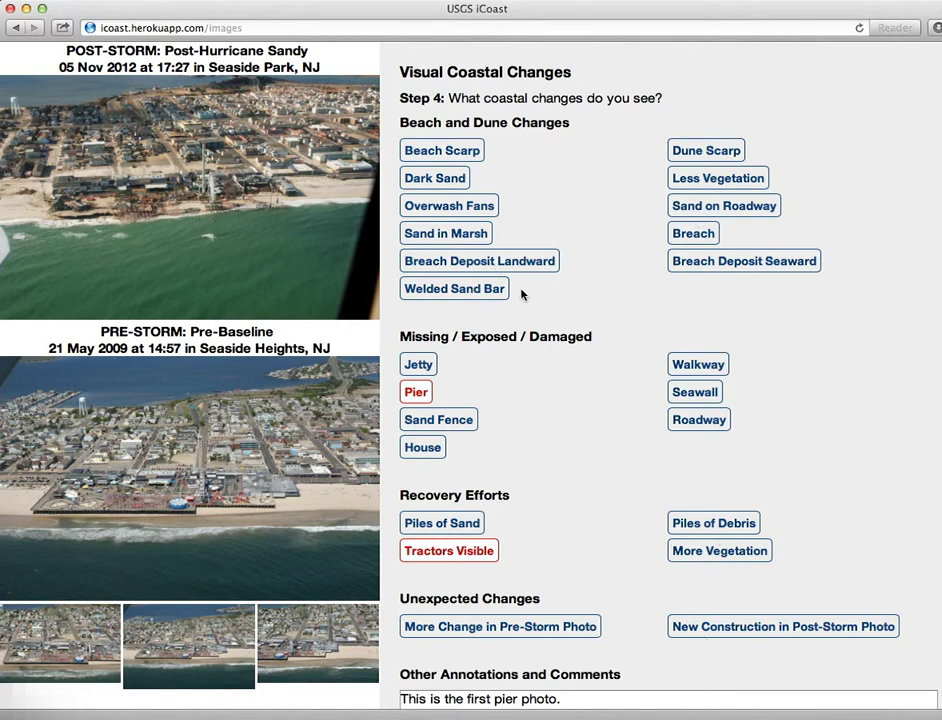
left_click(747, 214)
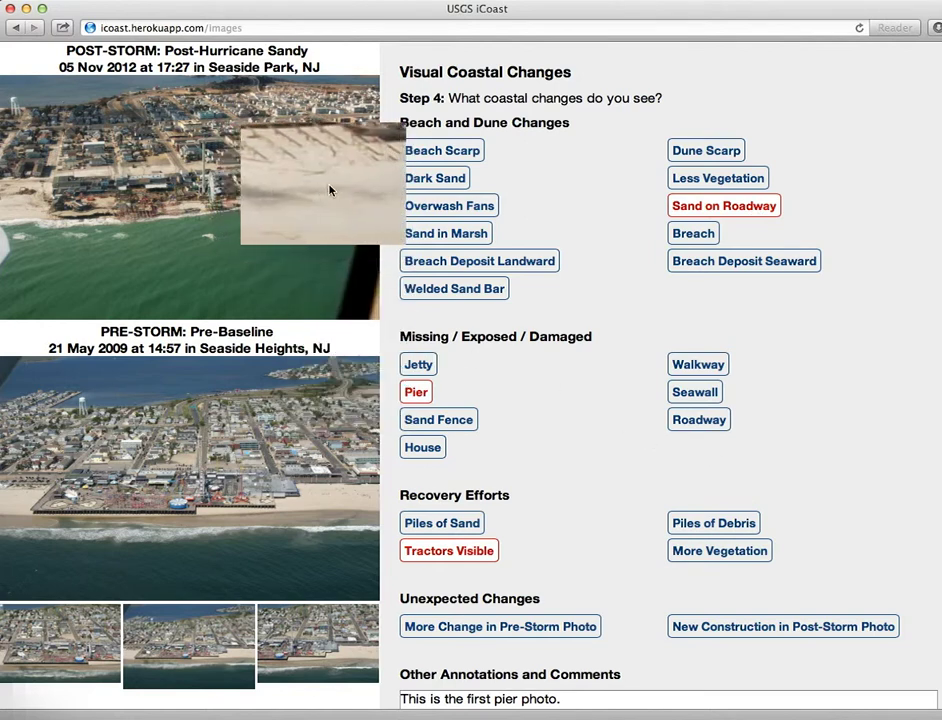
left_click(447, 182)
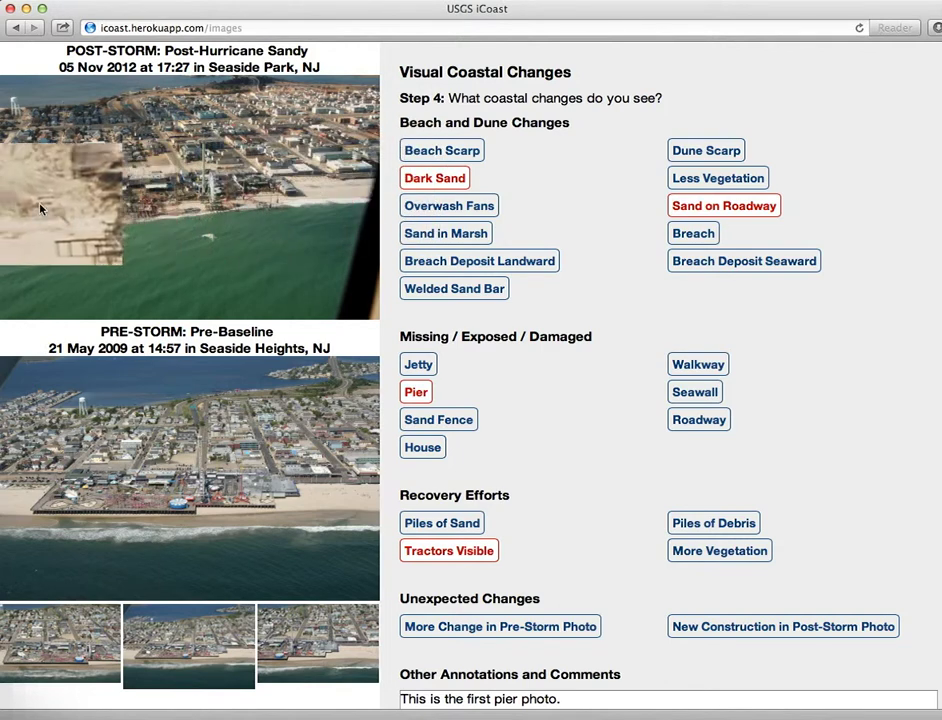
Open the post-storm photo at full resolution in a separate tab, examine the damaged pier and beach up close, and close it
right_click(246, 196)
left_click(326, 216)
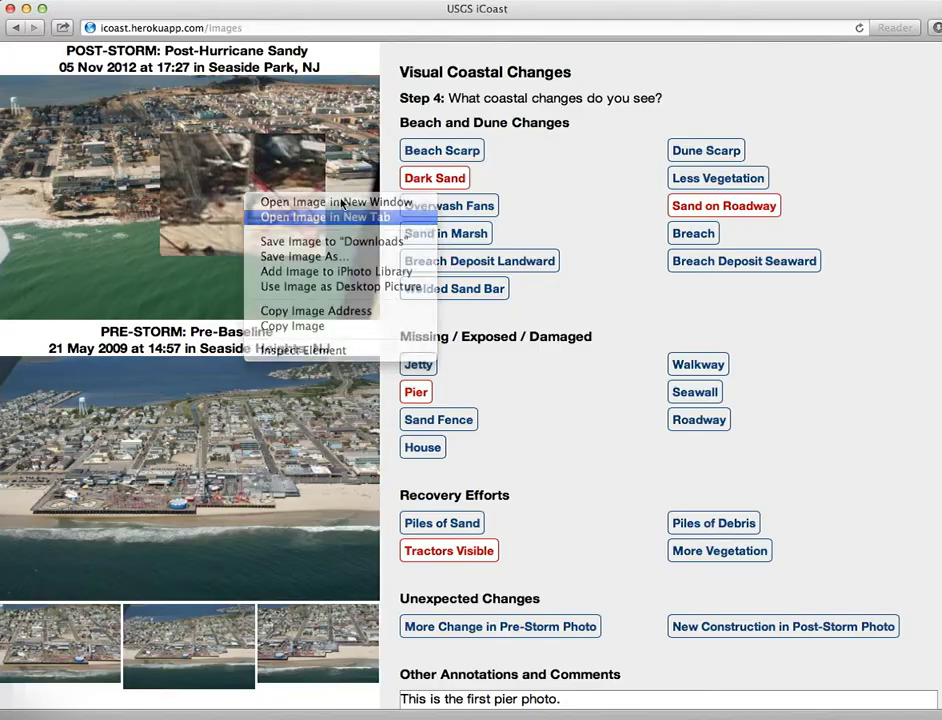
left_click(723, 47)
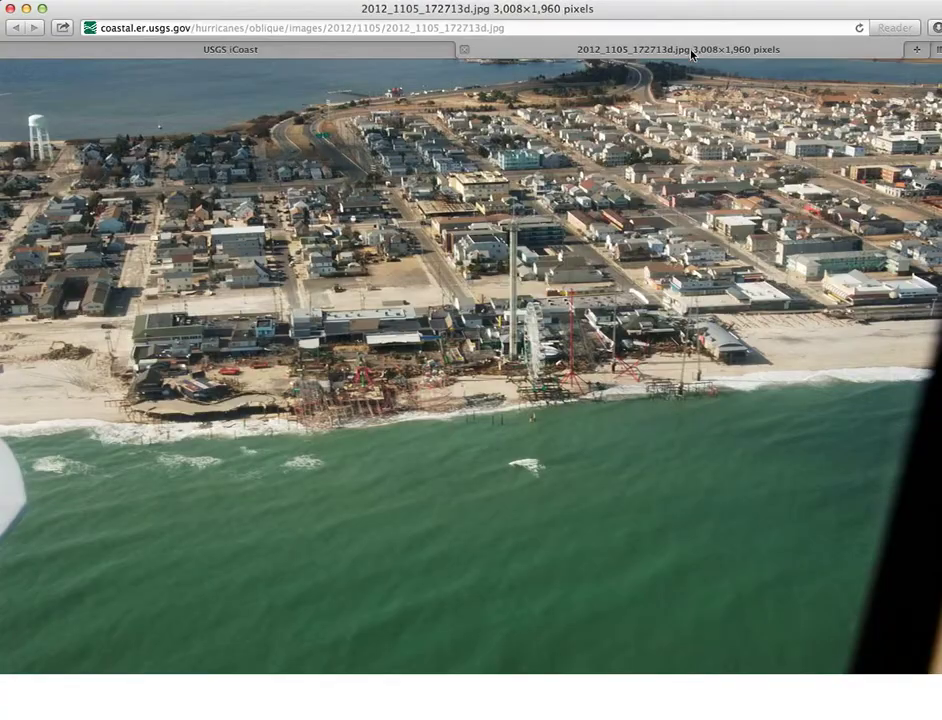
left_click(823, 349)
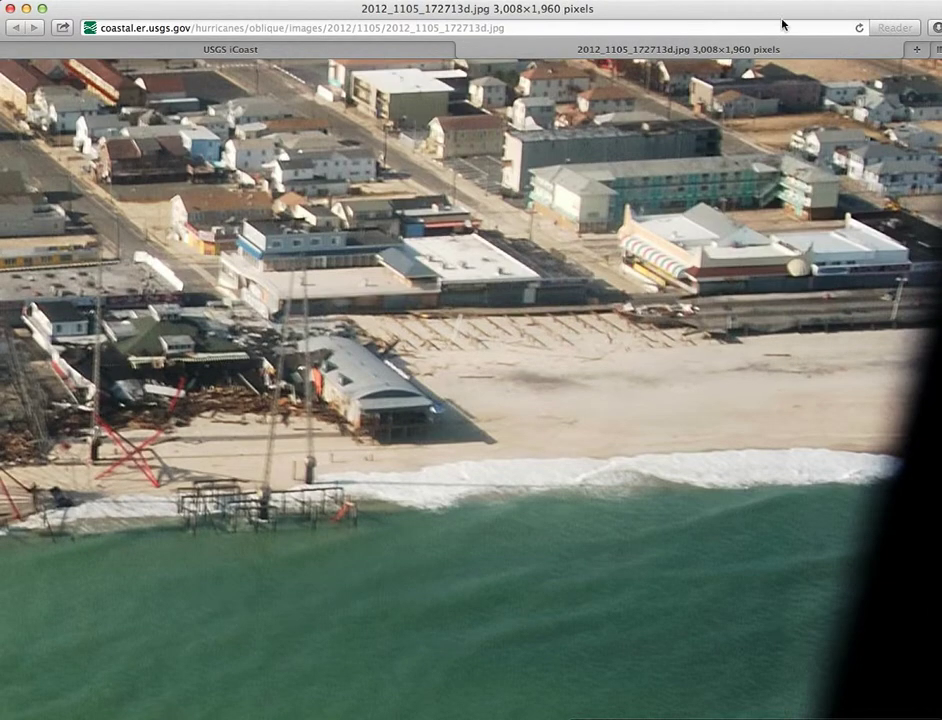
key("super+w")
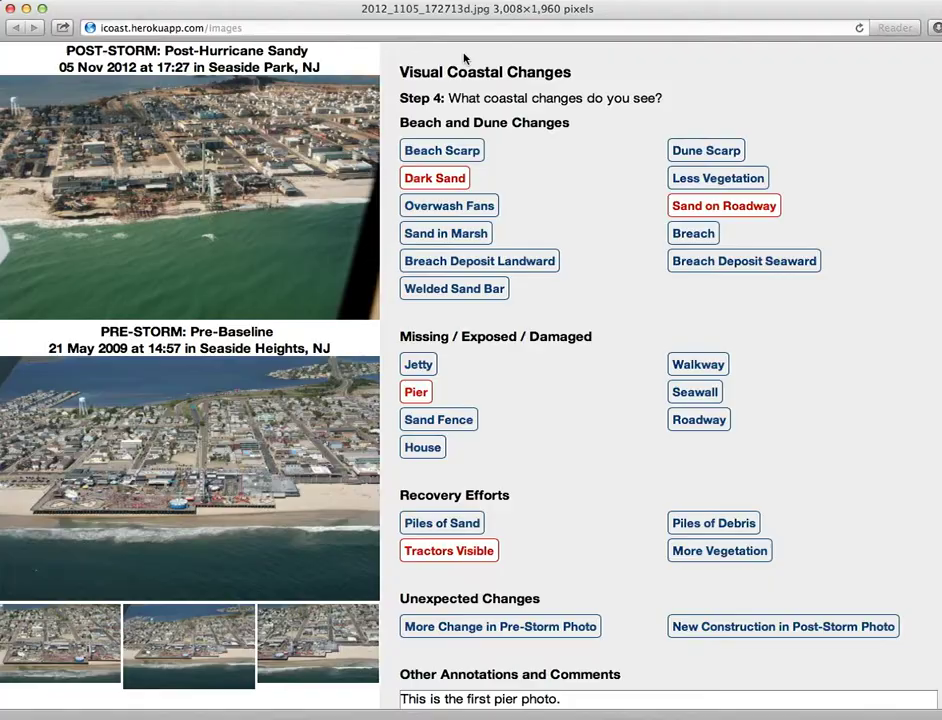
Review the entries under Other Annotations and Comments, including the roller coaster, debris and walkway notes, and submit the finished annotation
scroll(622, 463, "down", 3)
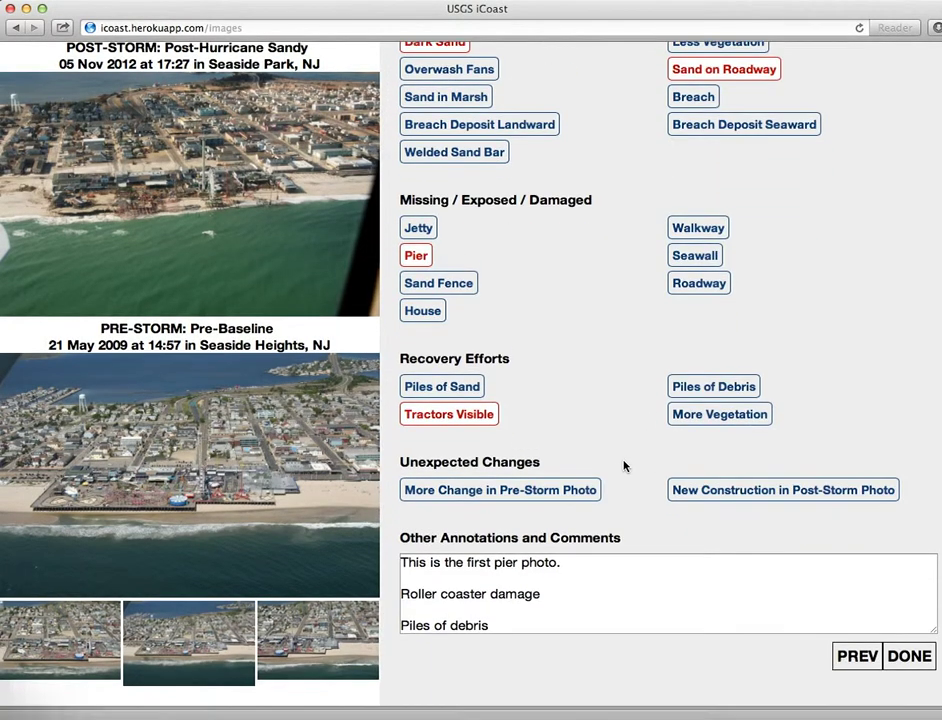
left_click(404, 567)
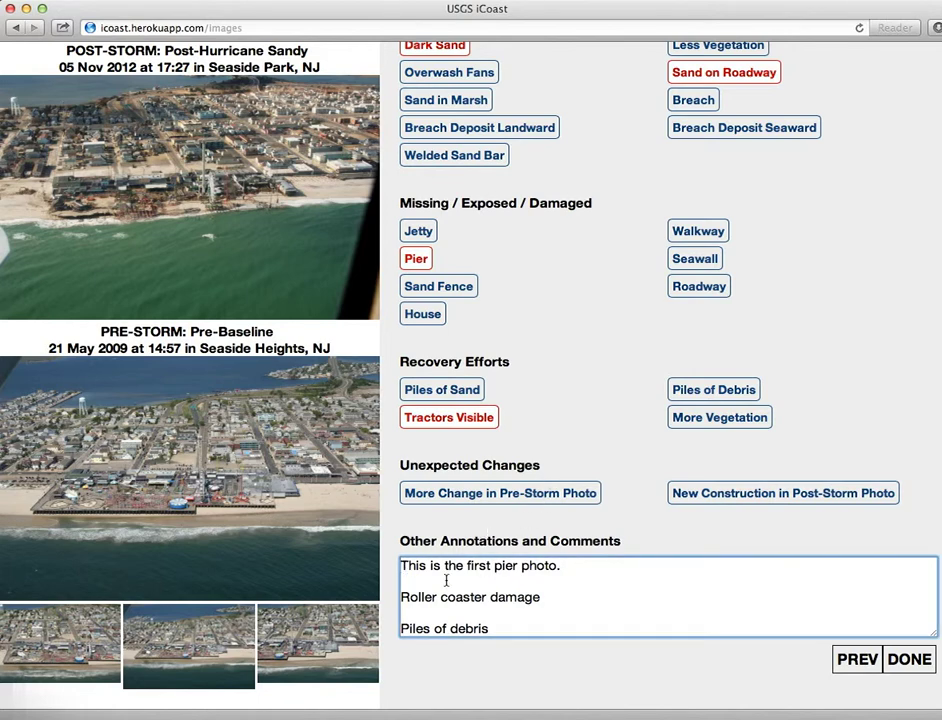
left_click_drag(401, 566, 562, 567)
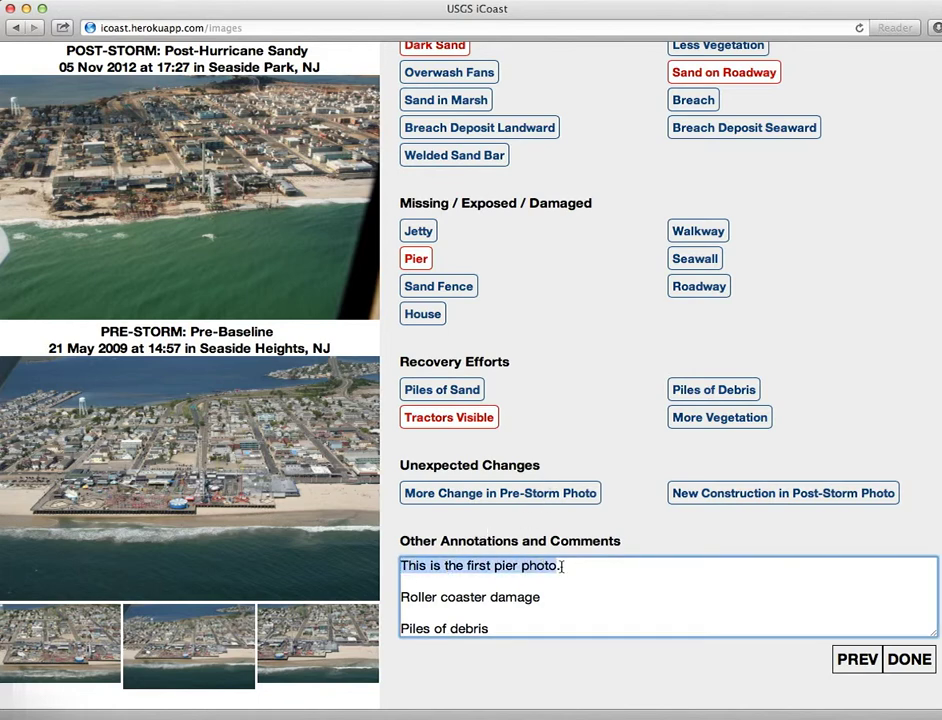
left_click(441, 597)
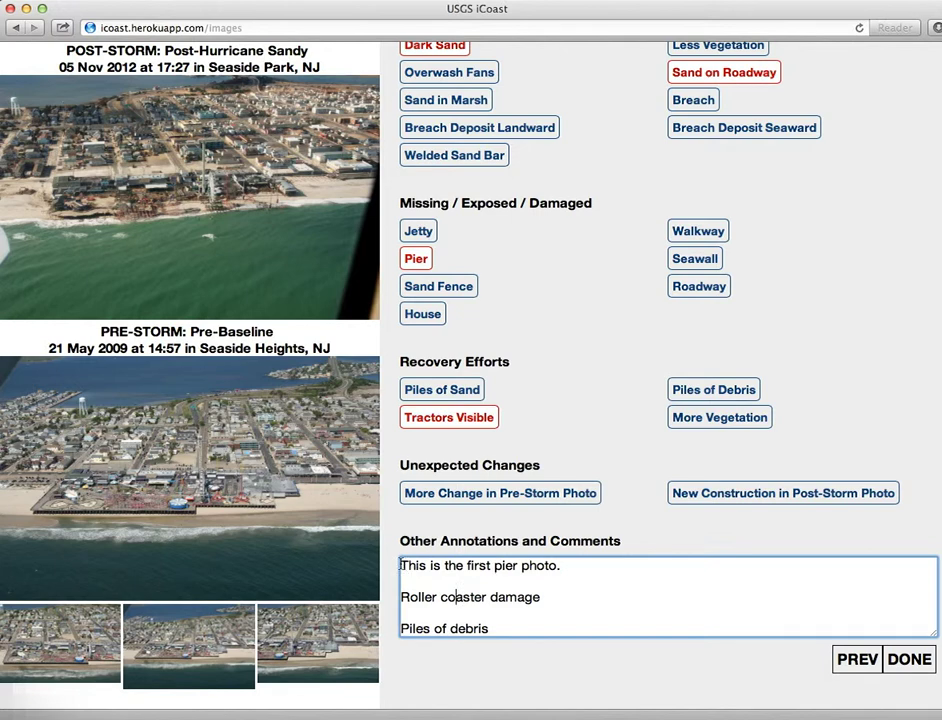
left_click_drag(401, 566, 588, 567)
left_click(545, 608)
scroll(517, 624, "down", 2)
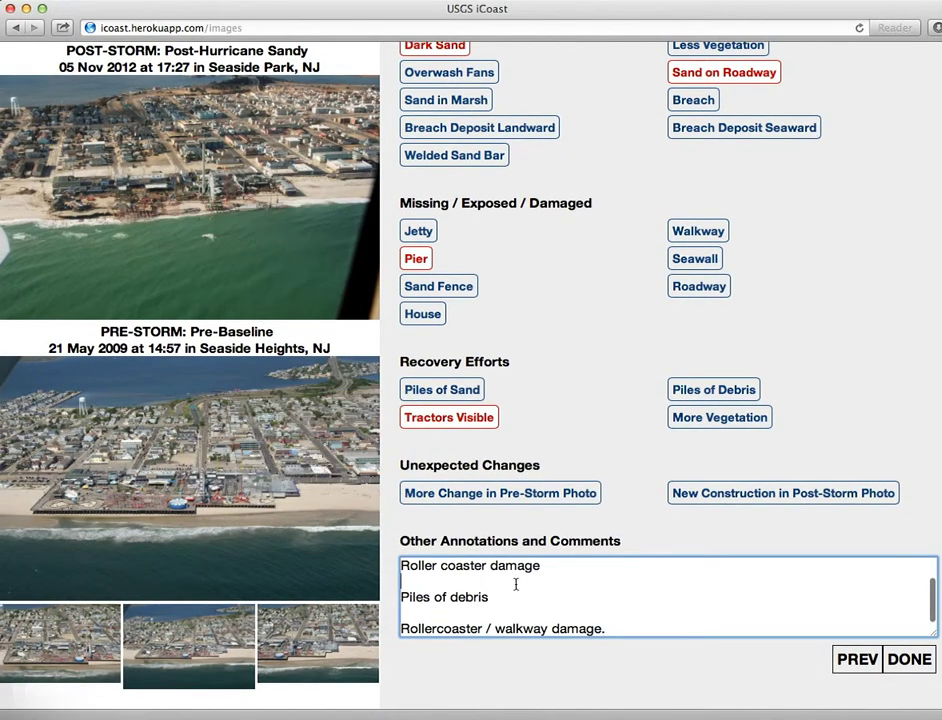
left_click_drag(530, 589, 707, 637)
left_click(704, 600)
left_click(910, 660)
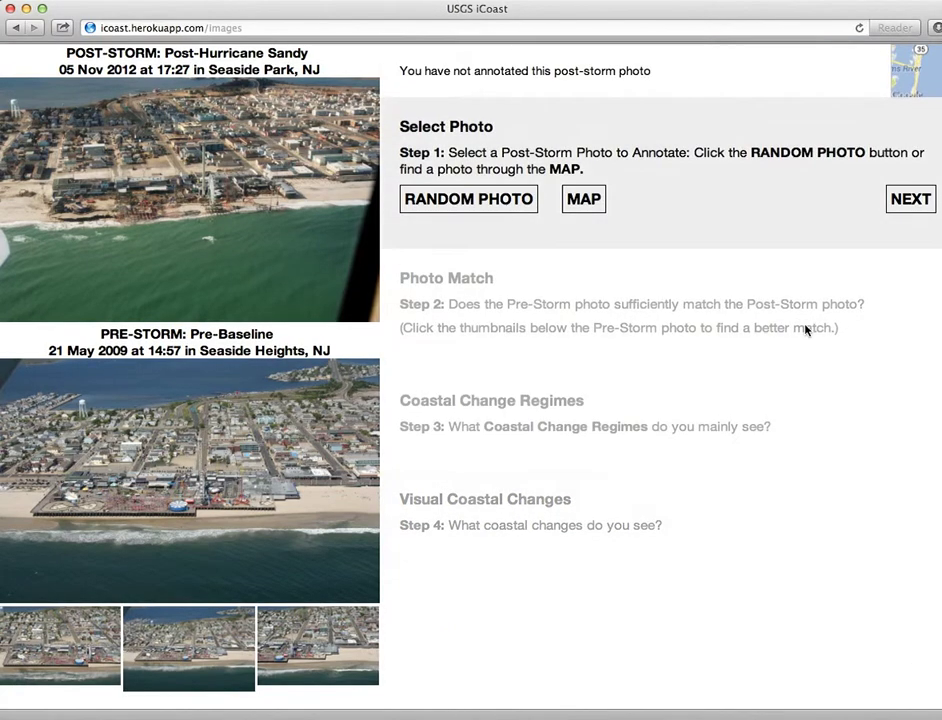
Choose the post-storm photo at the red dot just south of the current one on the map, and request a random photo instead
left_click(920, 78)
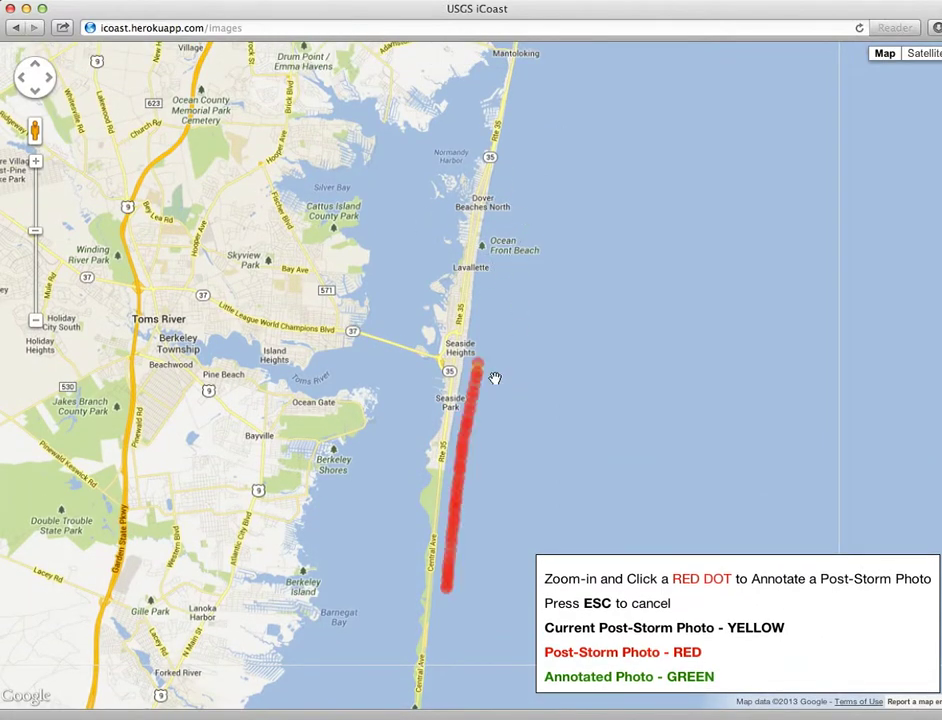
scroll(495, 378, "up", 2)
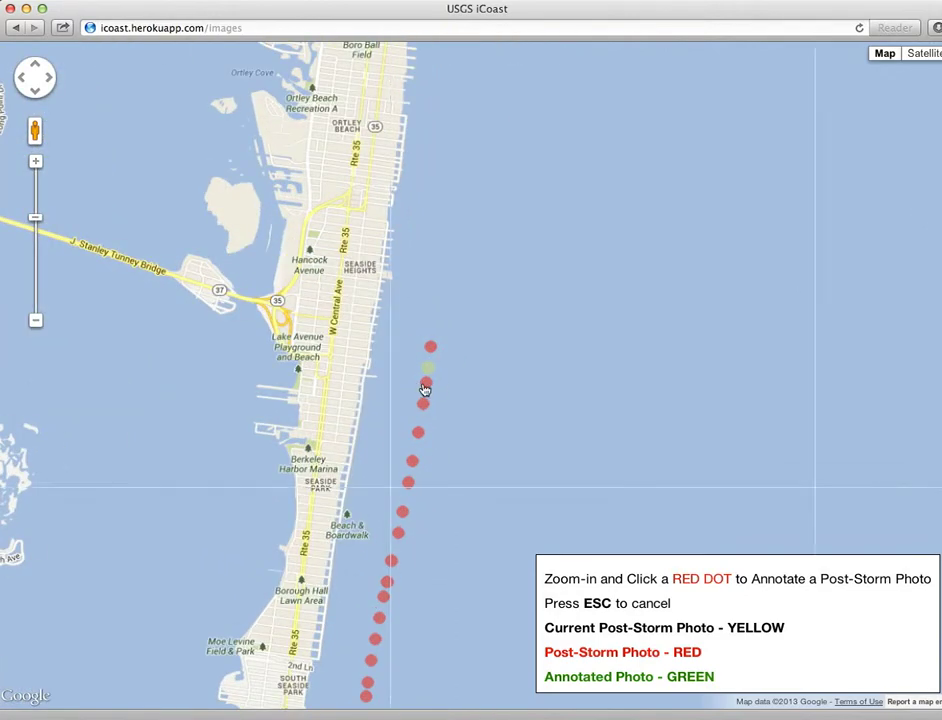
left_click(427, 385)
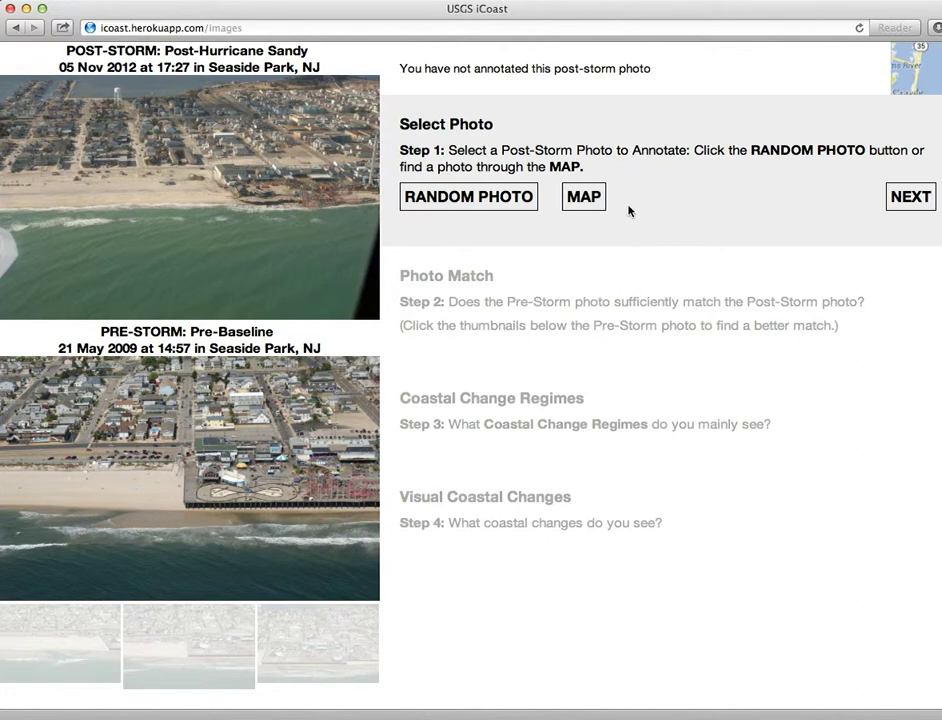
left_click(460, 203)
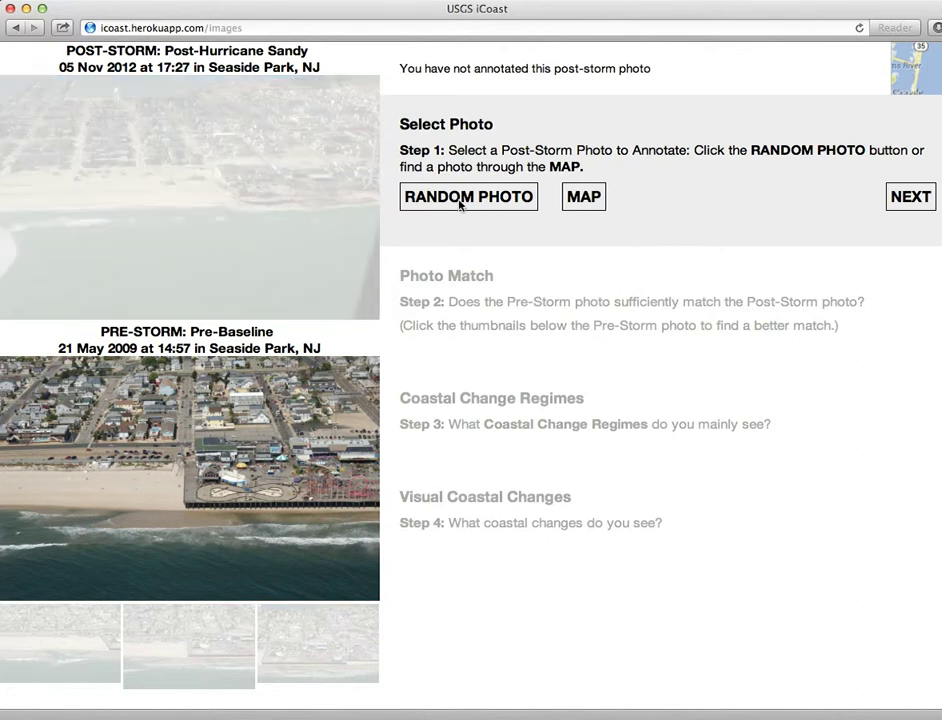